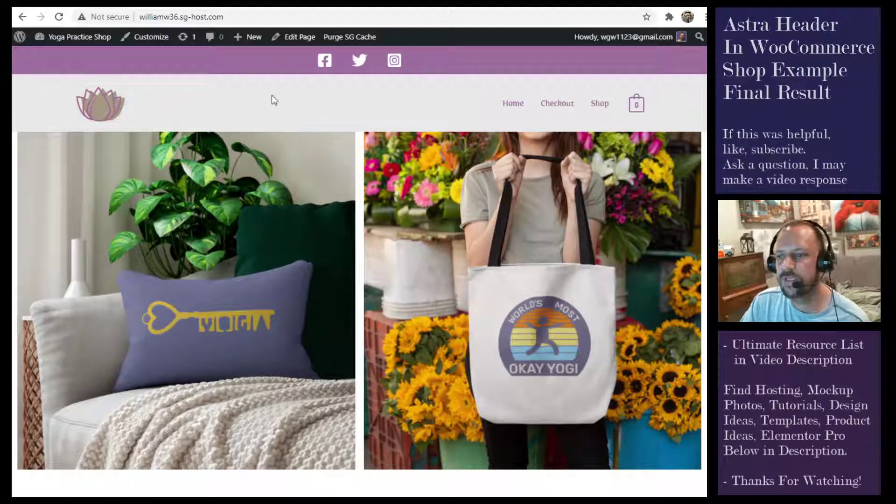
Open the Yoga Practice Shop Customizer's Header Builder showing Social, Logo, Primary Menu and Cart.
mouse_move(636, 114)
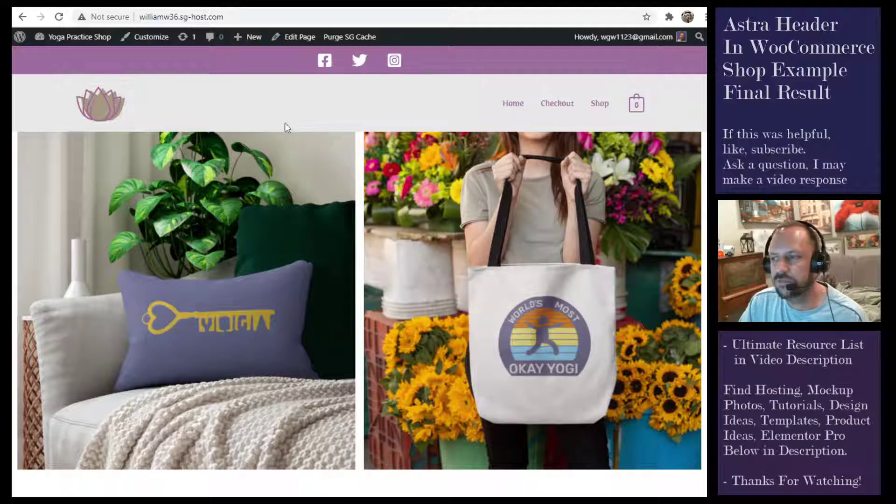
scroll(676, 105, "down", 2)
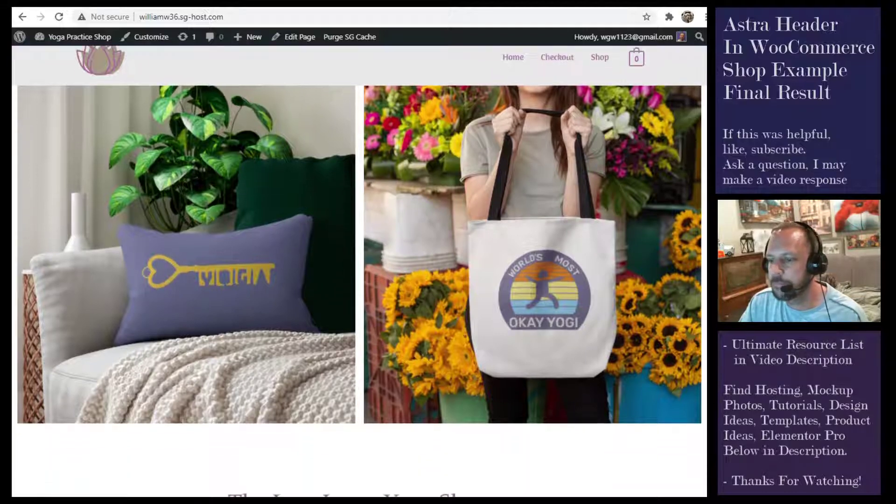
scroll(360, 271, "down", 5)
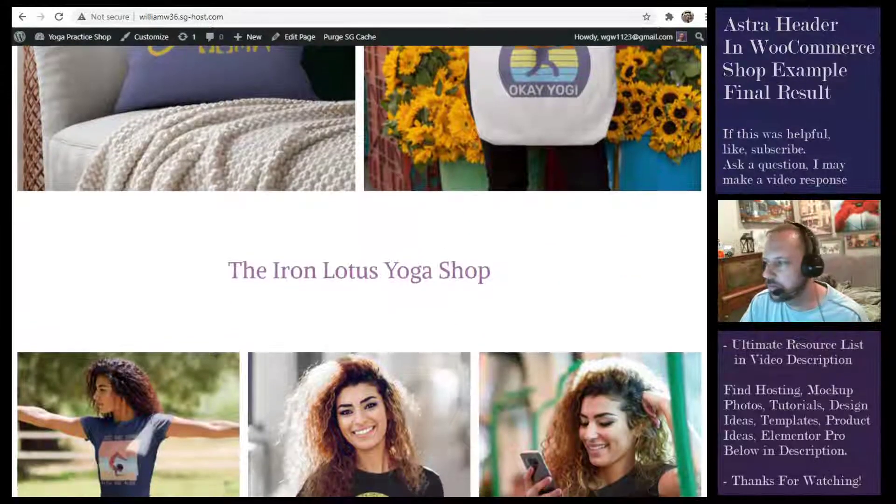
scroll(699, 27, "up", 7)
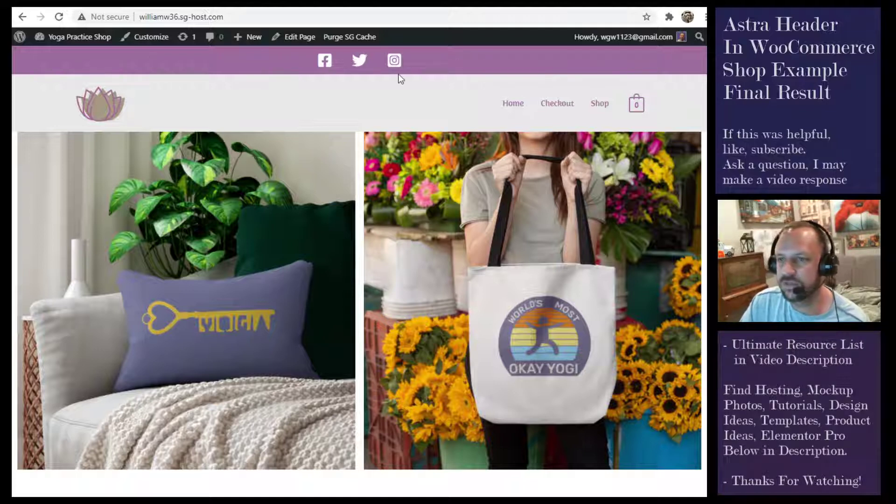
left_click(163, 40)
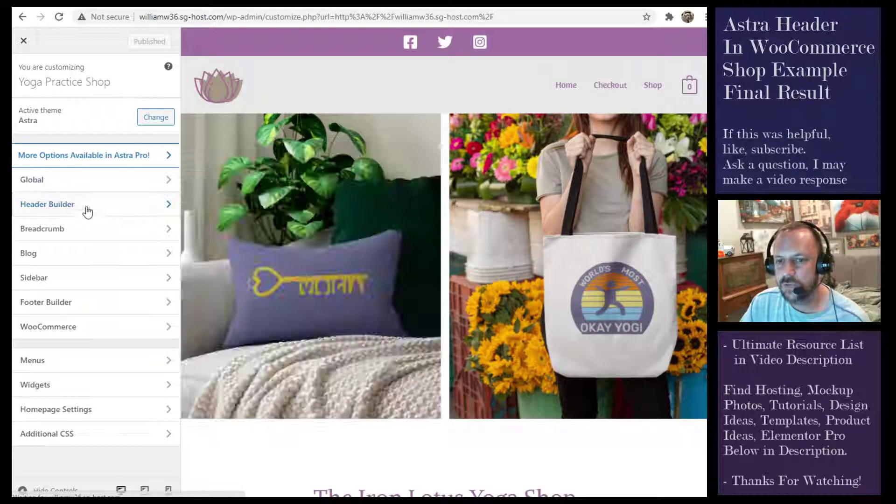
left_click(87, 205)
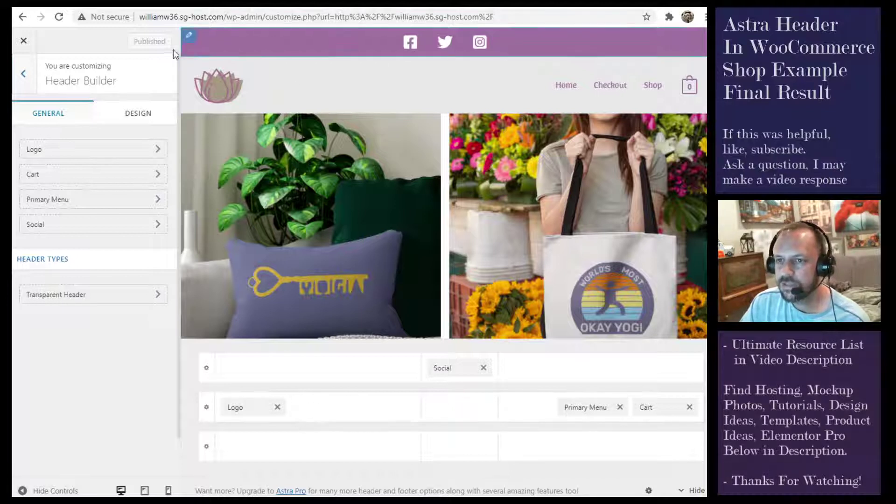
mouse_move(693, 93)
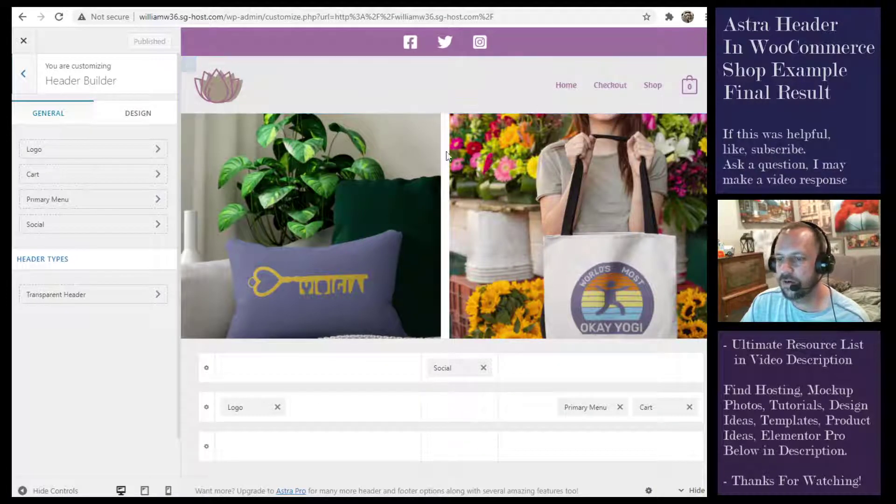
Inspect the Primary Header row's background colour and keep its height at 78 px.
left_click(207, 408)
left_click(140, 116)
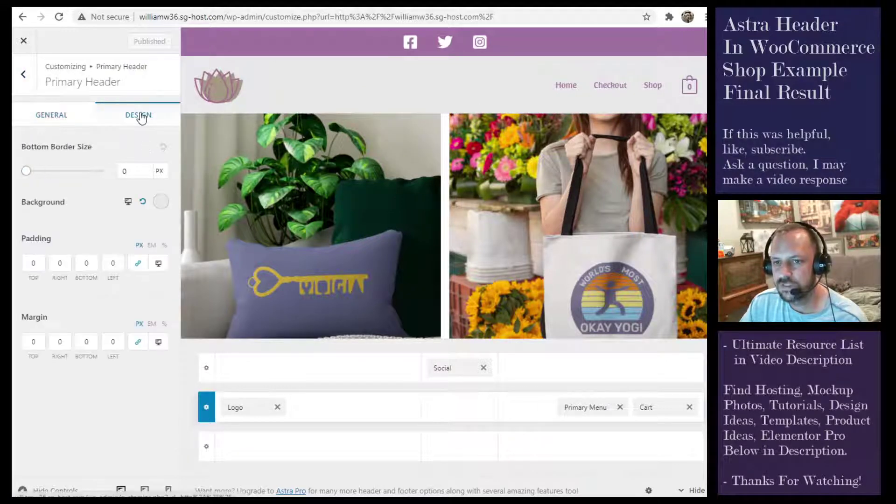
left_click(161, 205)
left_click(104, 195)
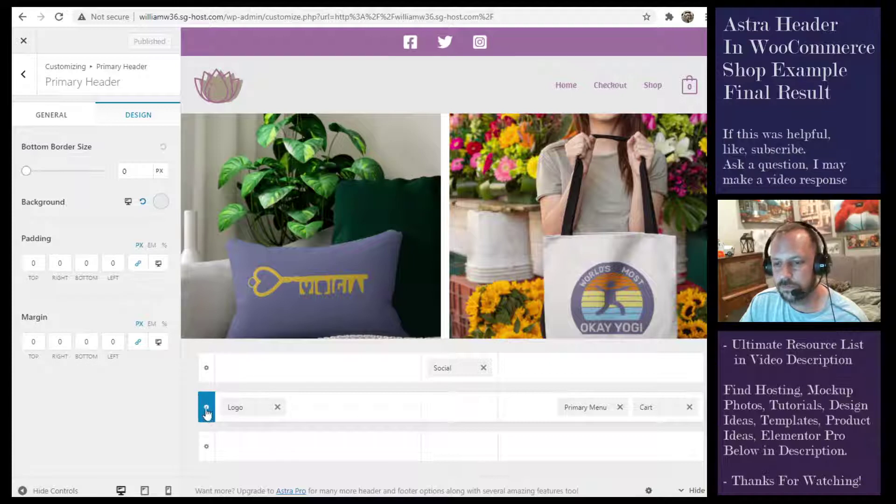
left_click(62, 119)
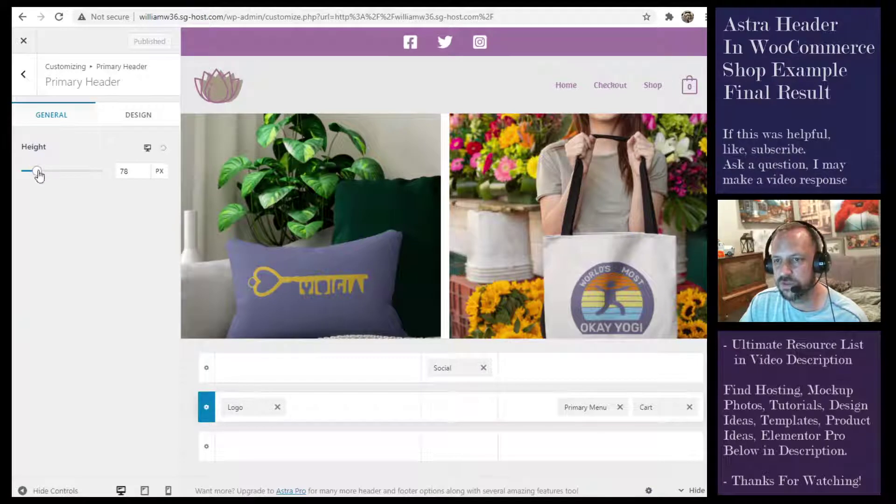
left_click_drag(42, 178, 33, 178)
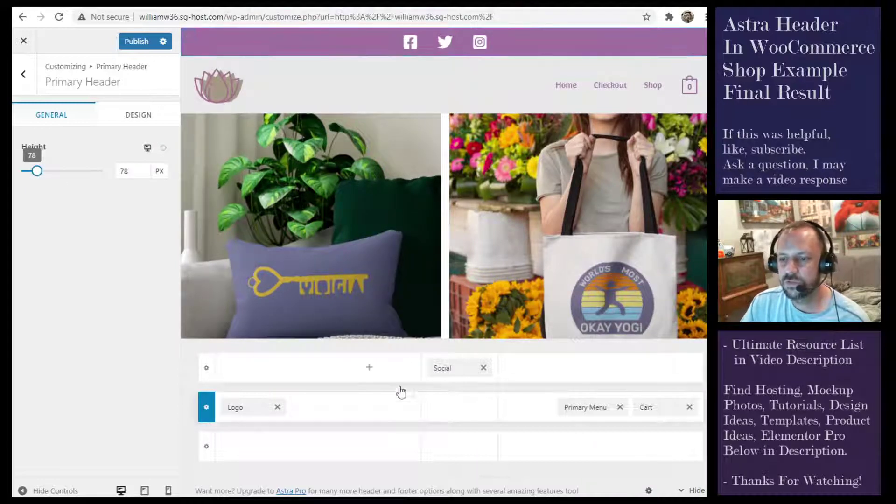
Check the Above Header bar's design, then inspect the Facebook and Twitter social icon entries.
left_click(207, 369)
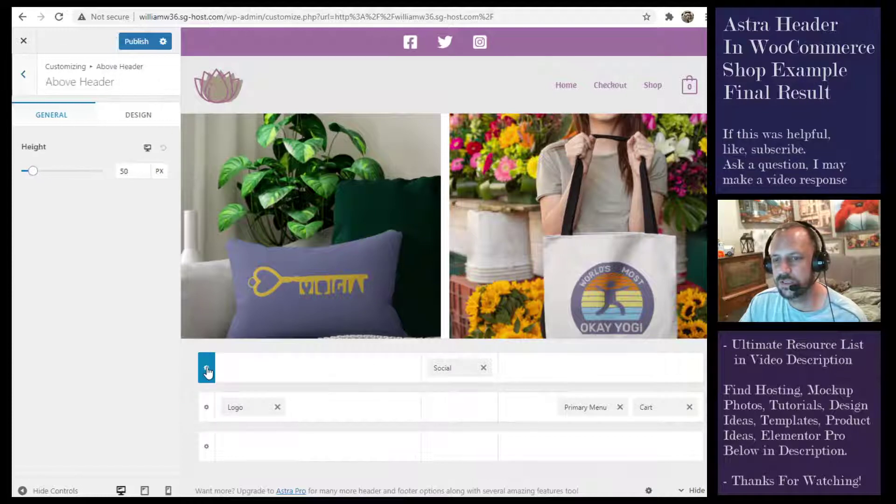
left_click(142, 115)
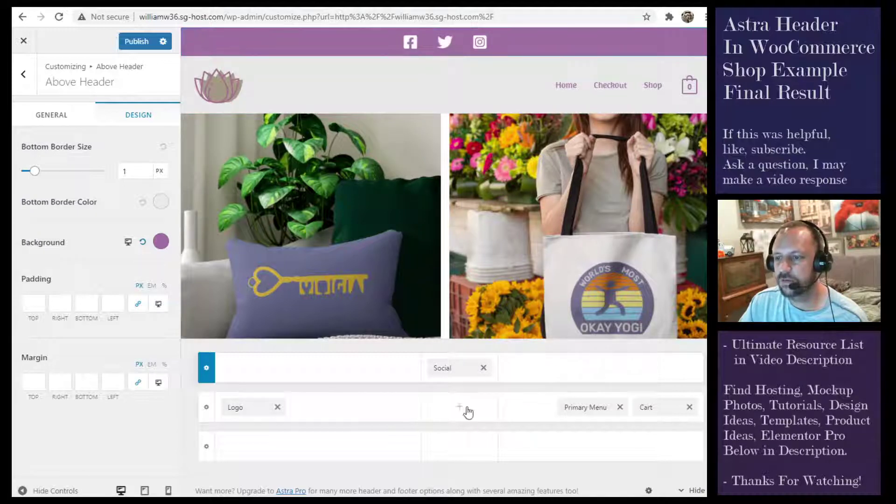
left_click(456, 368)
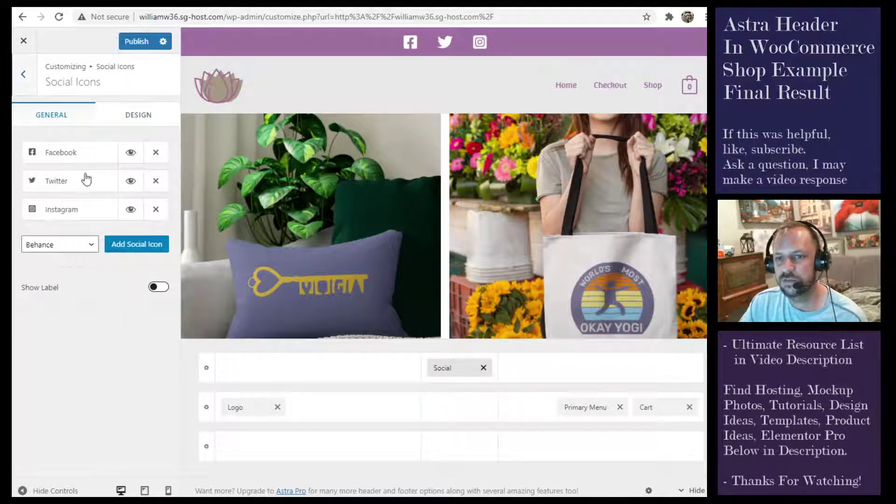
left_click(86, 152)
left_click(82, 154)
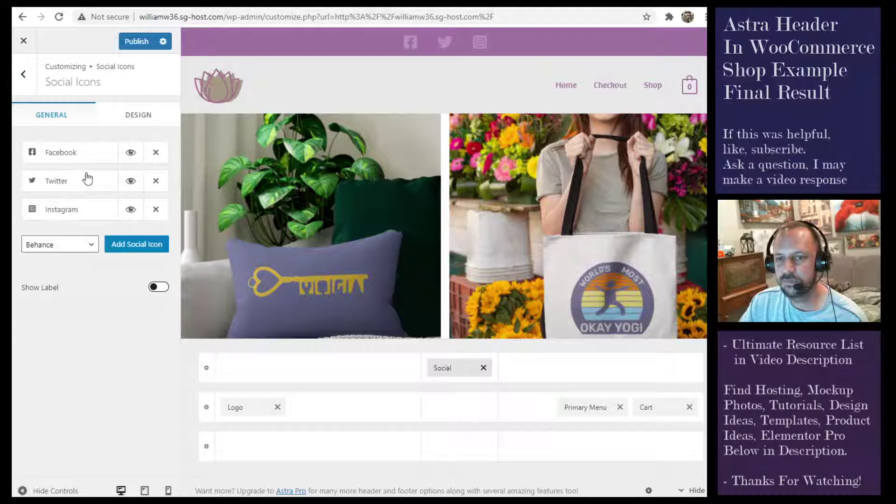
left_click(72, 183)
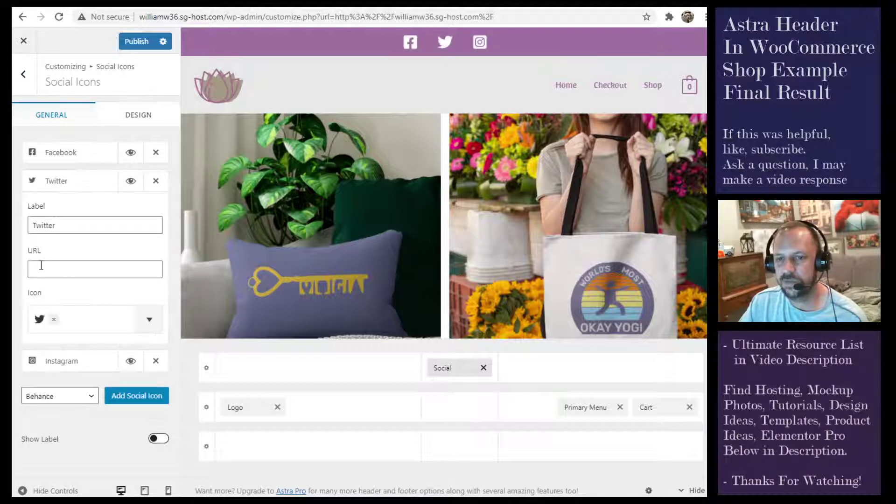
left_click(54, 182)
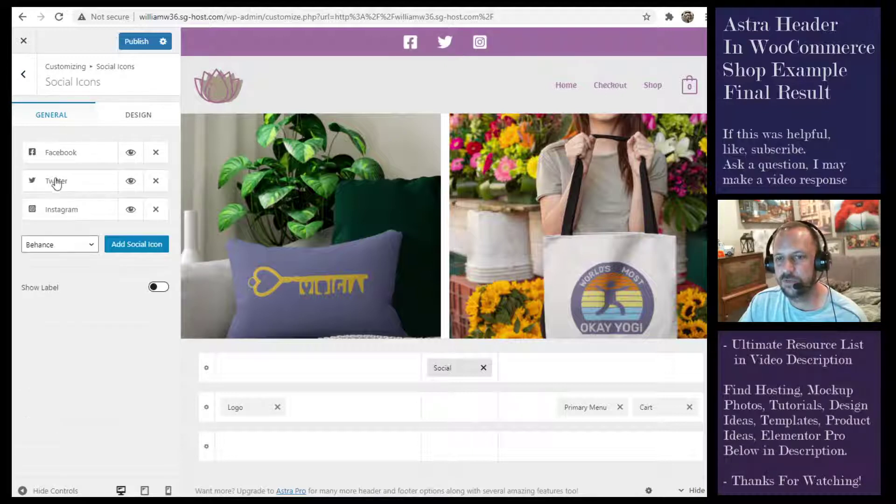
Review the social icons' 27 px size, 34 px spacing and white colour, then return to Header Builder.
left_click(130, 115)
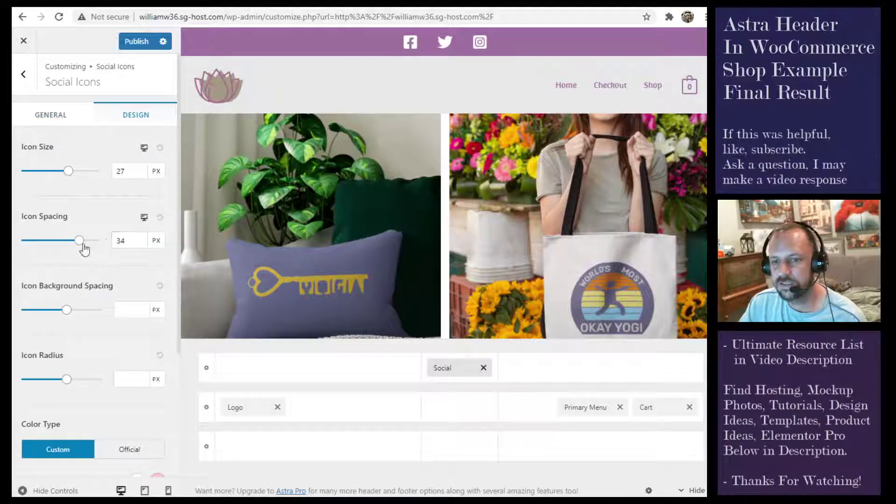
scroll(93, 242, "down", 4)
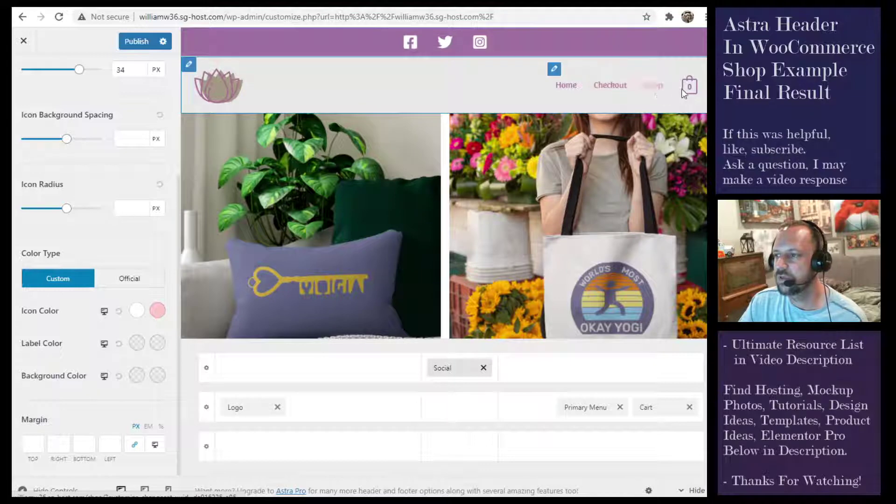
scroll(513, 167, "down", 1)
scroll(513, 167, "up", 1)
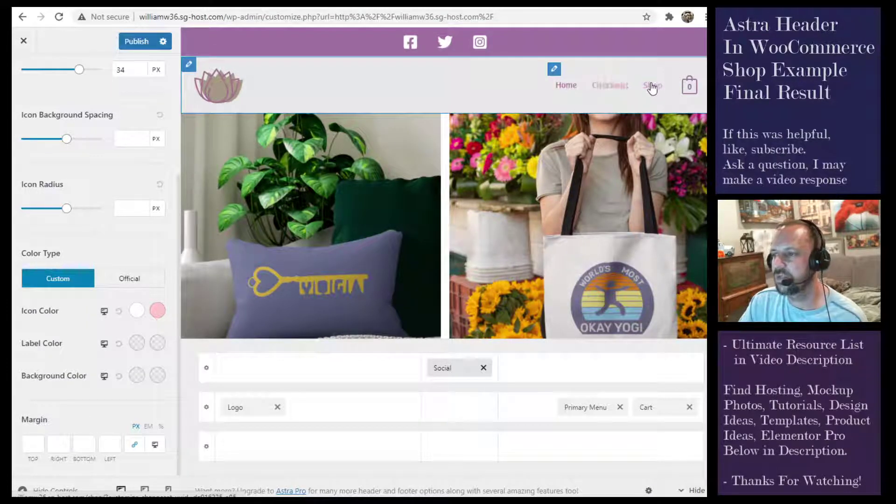
mouse_move(685, 93)
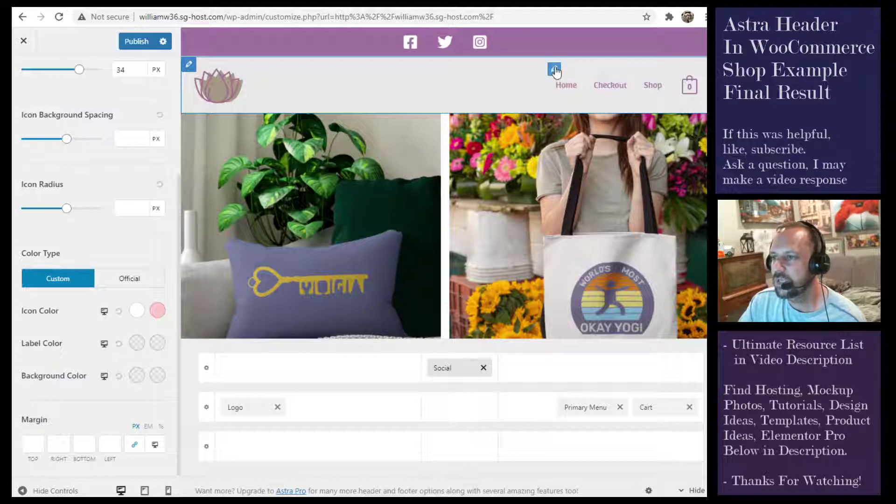
scroll(18, 66, "up", 5)
left_click(23, 73)
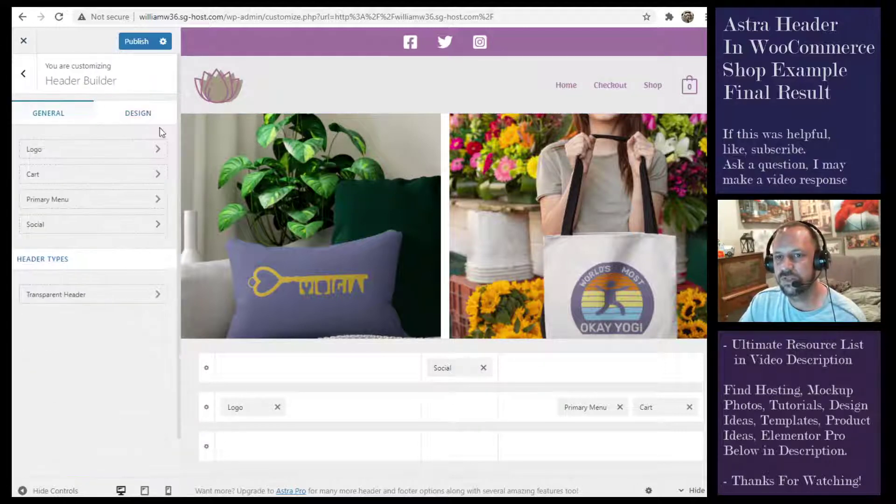
left_click(23, 74)
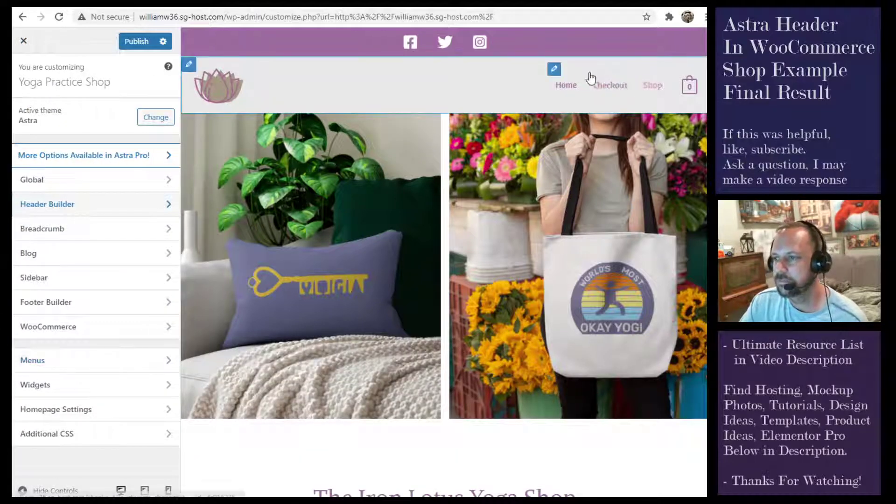
left_click(554, 69)
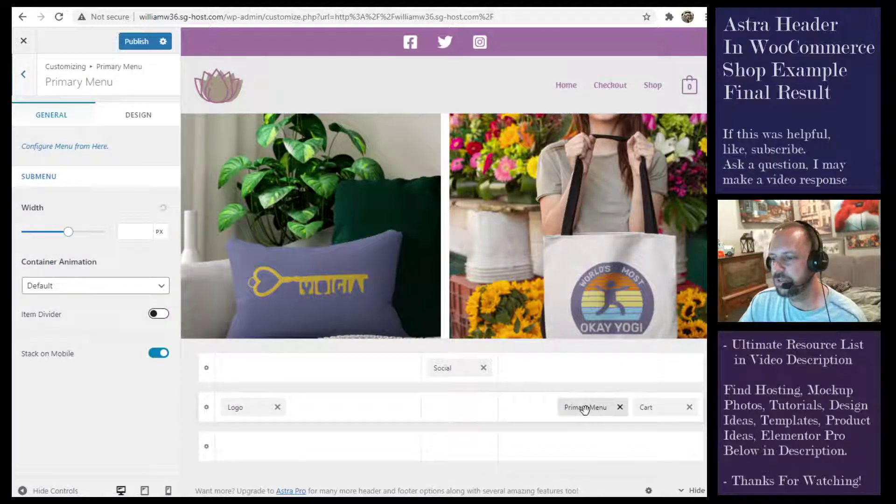
left_click(141, 119)
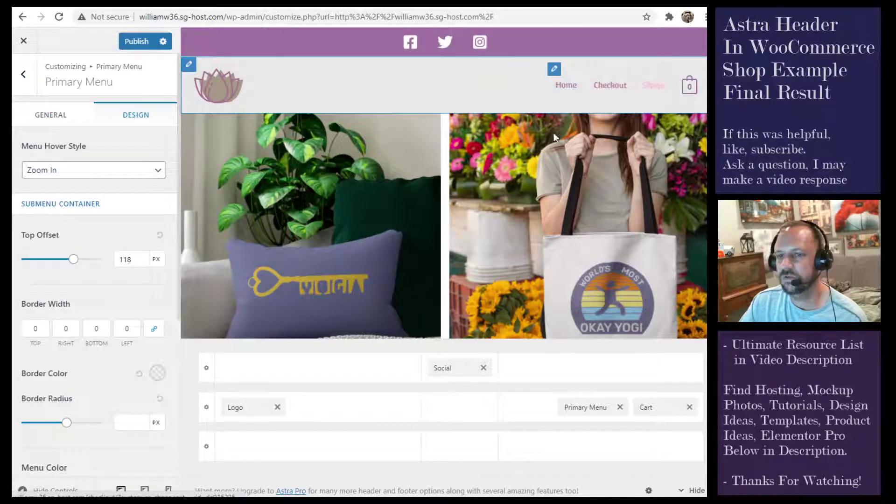
left_click(95, 172)
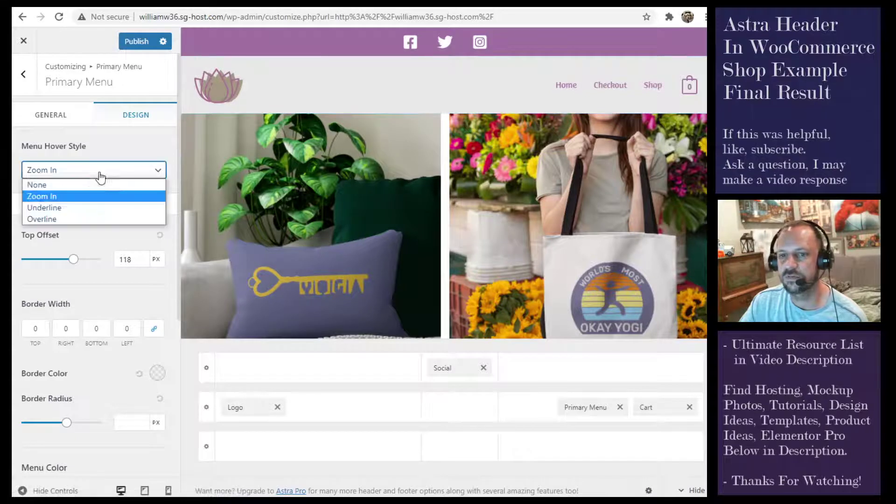
left_click(127, 152)
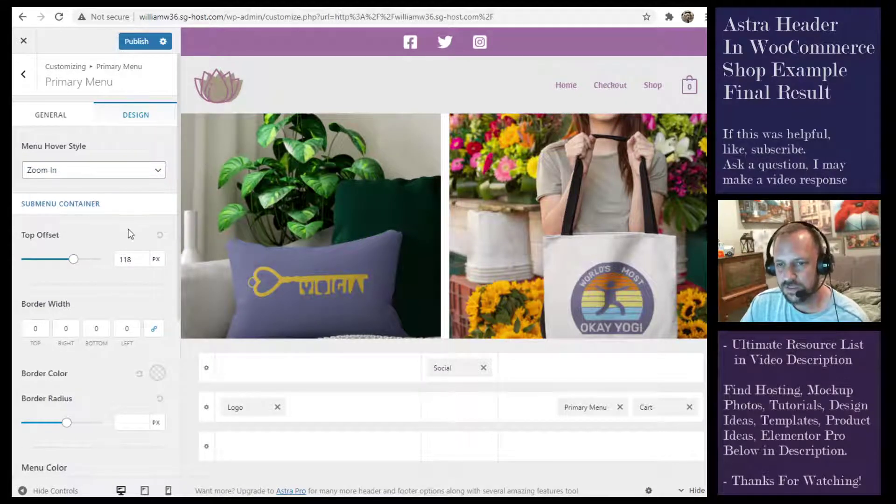
scroll(129, 230, "down", 1)
scroll(108, 321, "down", 2)
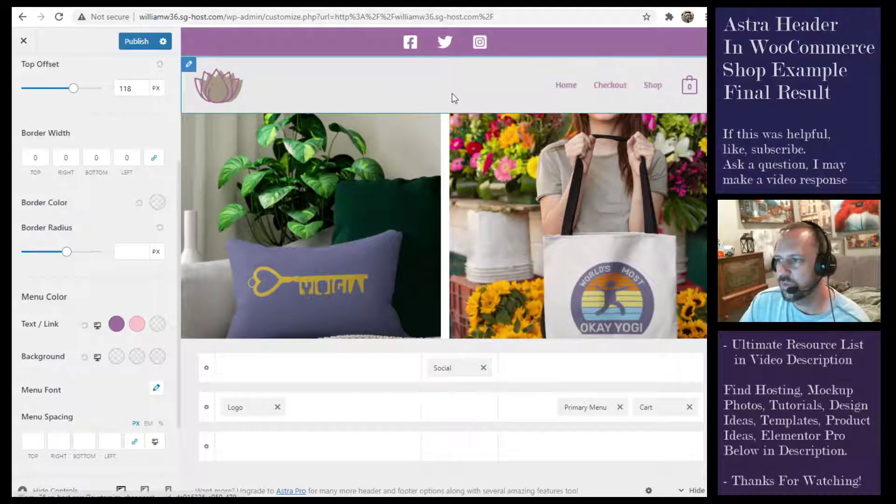
scroll(117, 252, "down", 2)
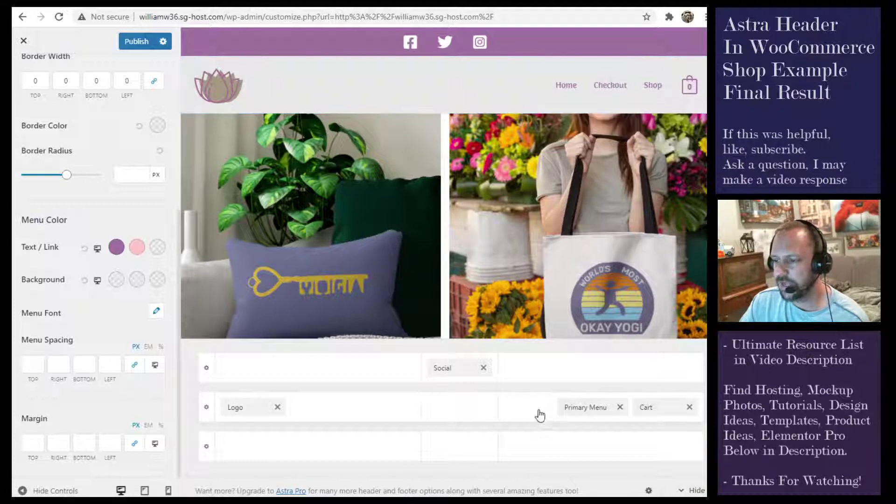
Preview the header cart in Fill style, revert it to Outline, and return to the elements list.
left_click(662, 412)
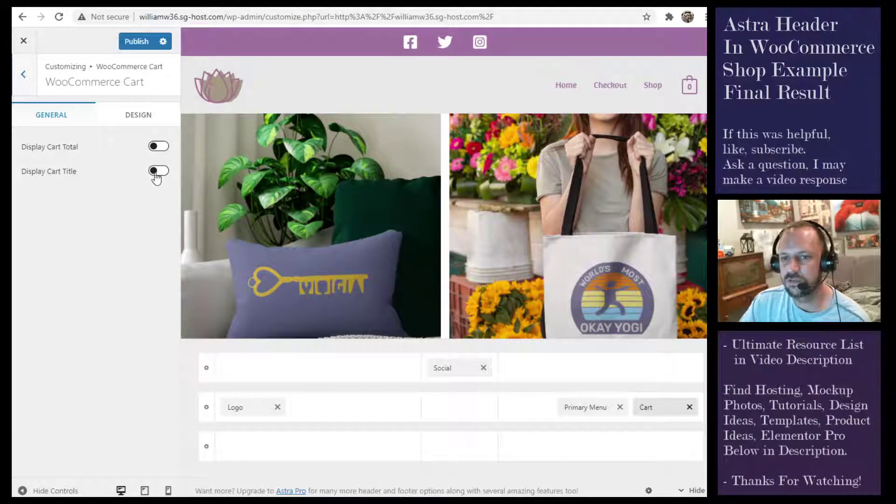
left_click(136, 115)
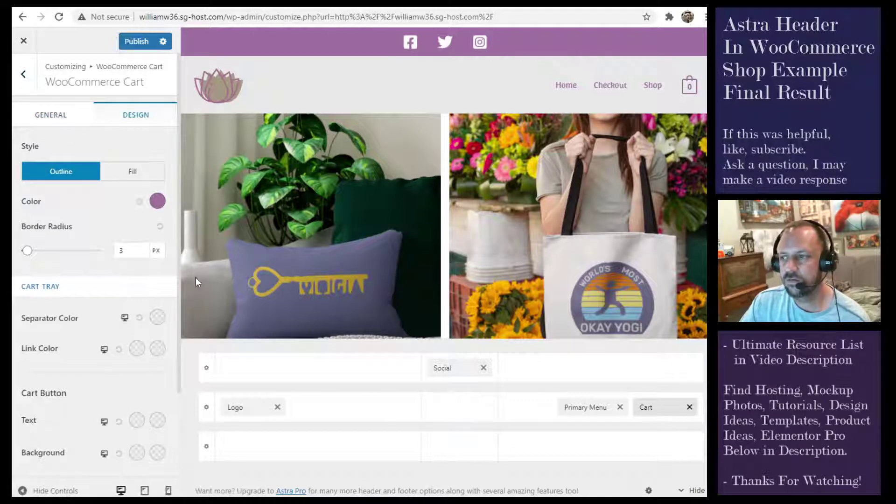
scroll(137, 309, "down", 2)
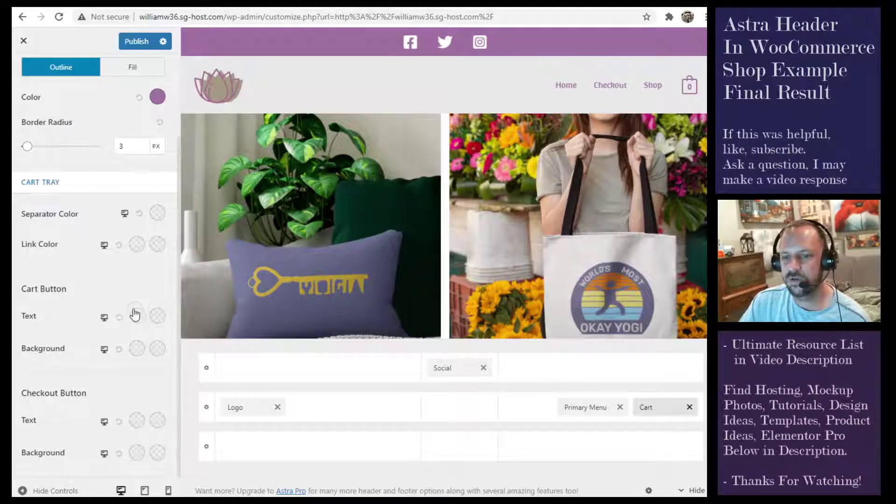
scroll(138, 327, "up", 3)
mouse_move(665, 148)
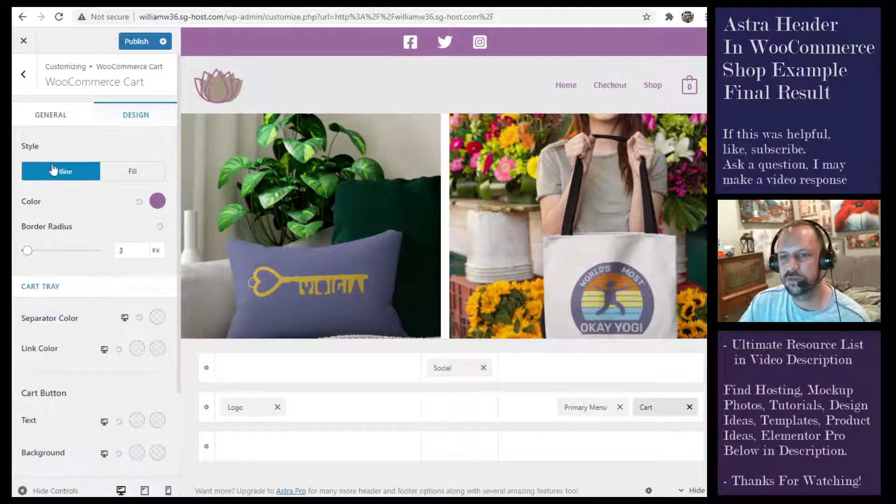
left_click(124, 172)
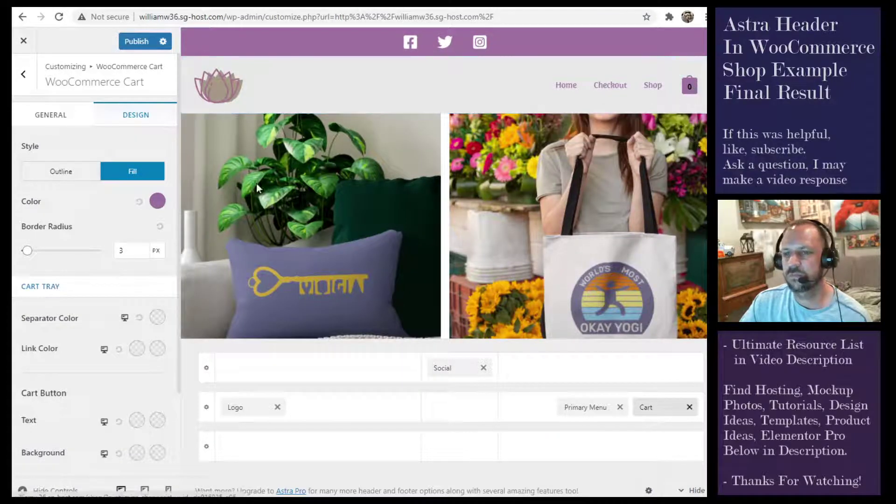
left_click(47, 173)
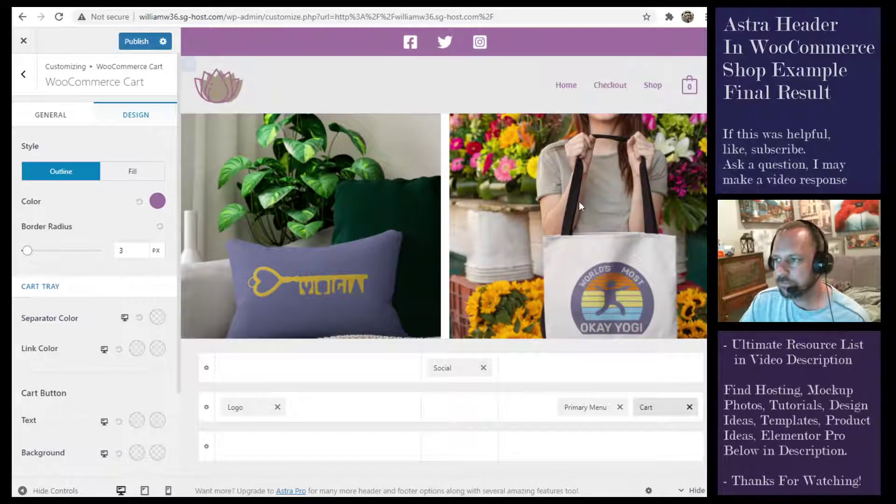
left_click(22, 76)
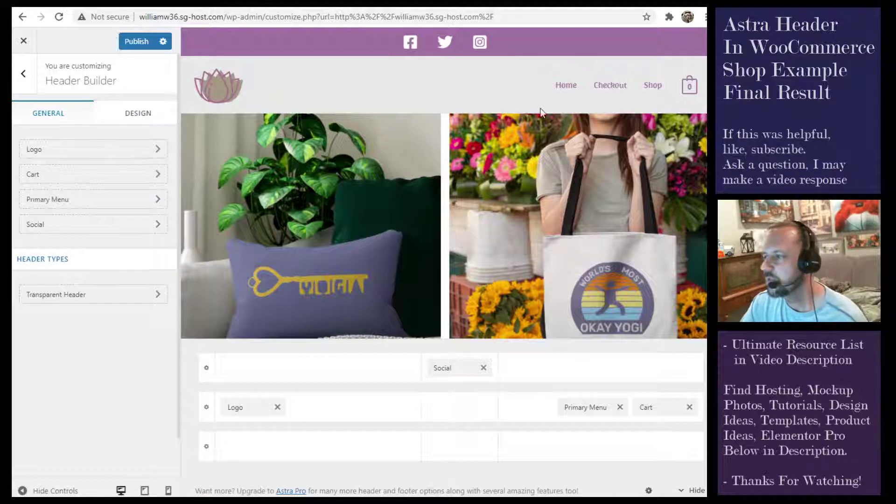
mouse_move(199, 85)
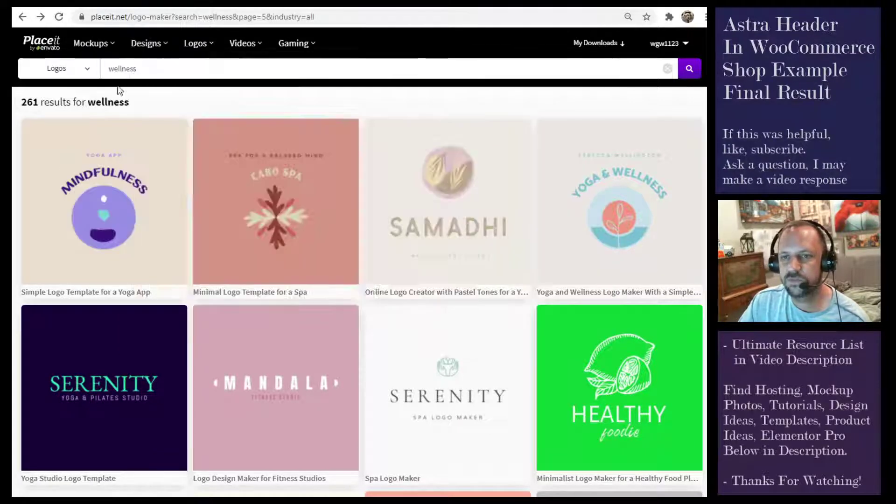
Keep Placeit's 'wellness' search limited to Logos and scroll down to the yoga logo templates.
mouse_move(205, 50)
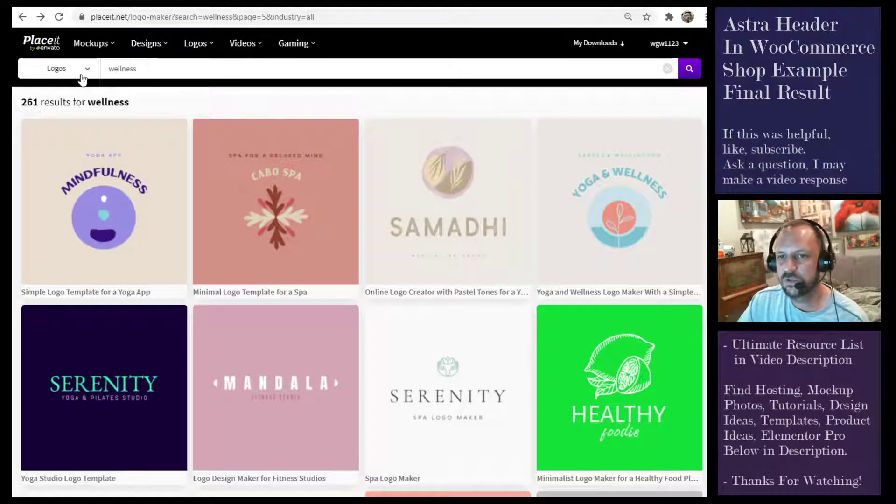
left_click(88, 71)
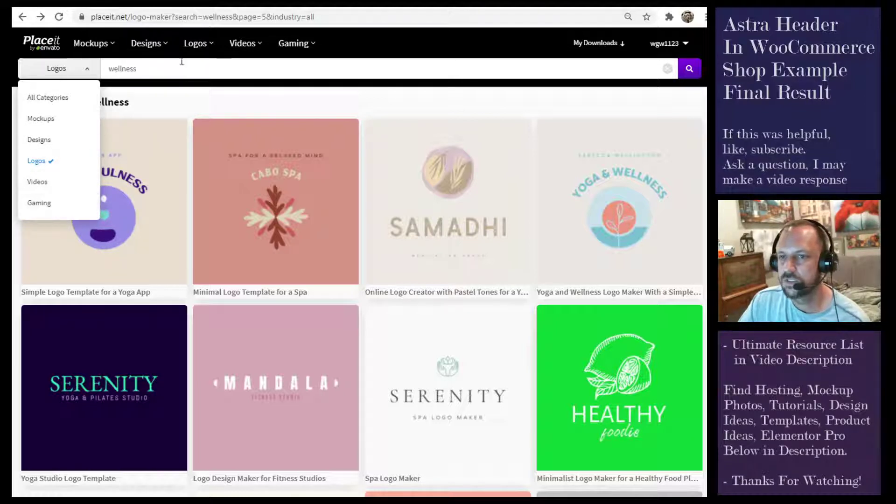
left_click(148, 68)
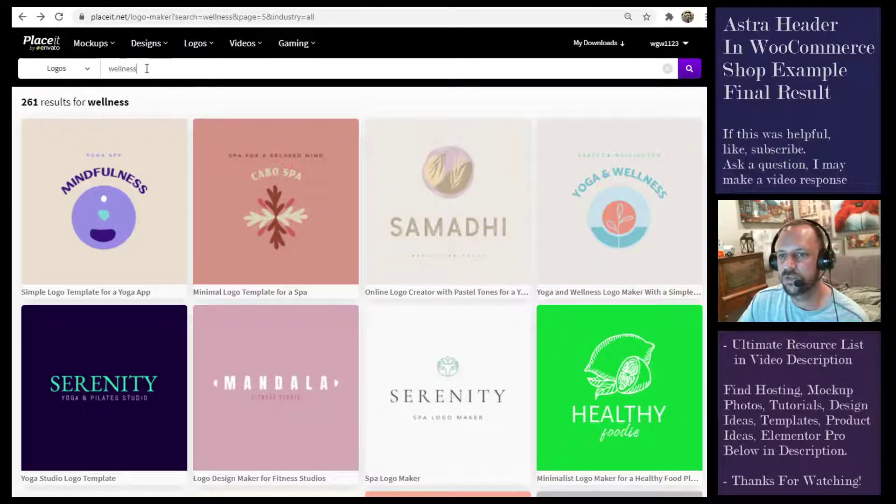
scroll(544, 220, "down", 8)
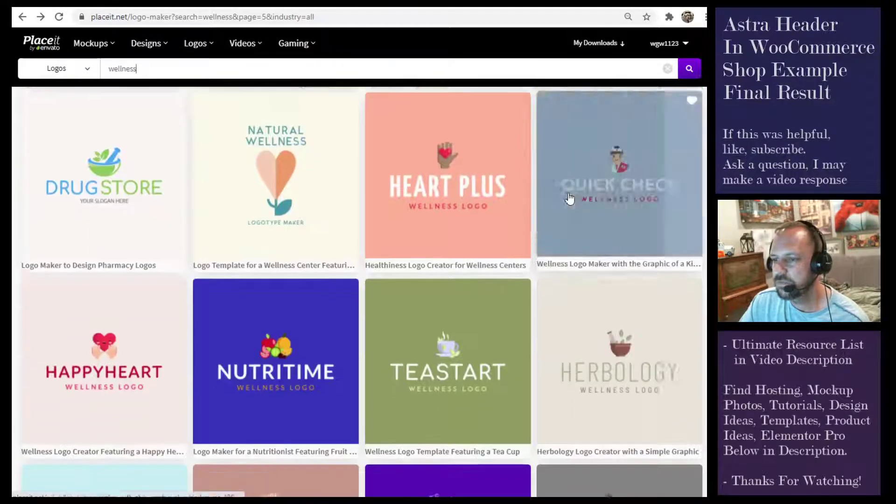
scroll(565, 206, "down", 10)
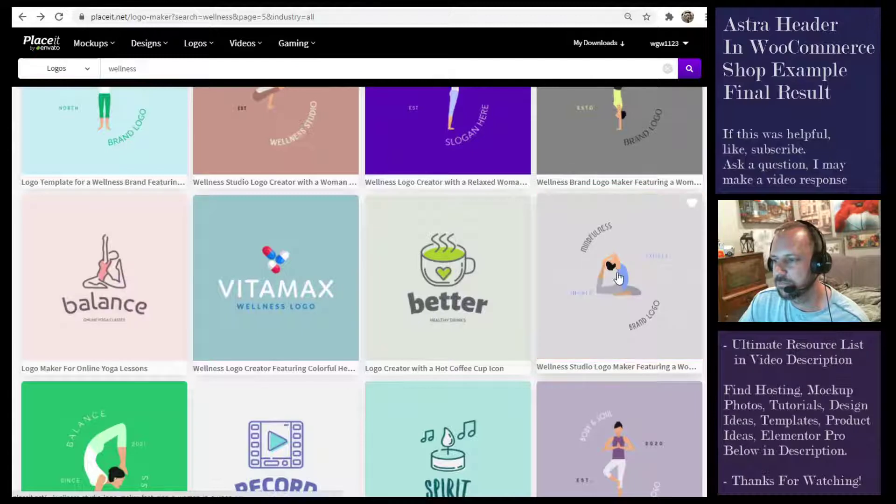
Open the Wellness Studio yoga logo and replace its yoga-pose figure with a lotus graphic.
left_click(618, 279)
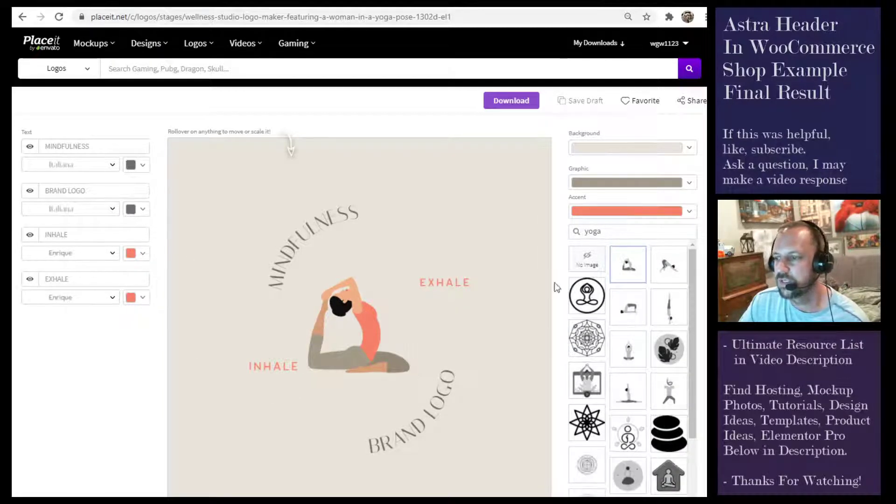
scroll(657, 298, "down", 6)
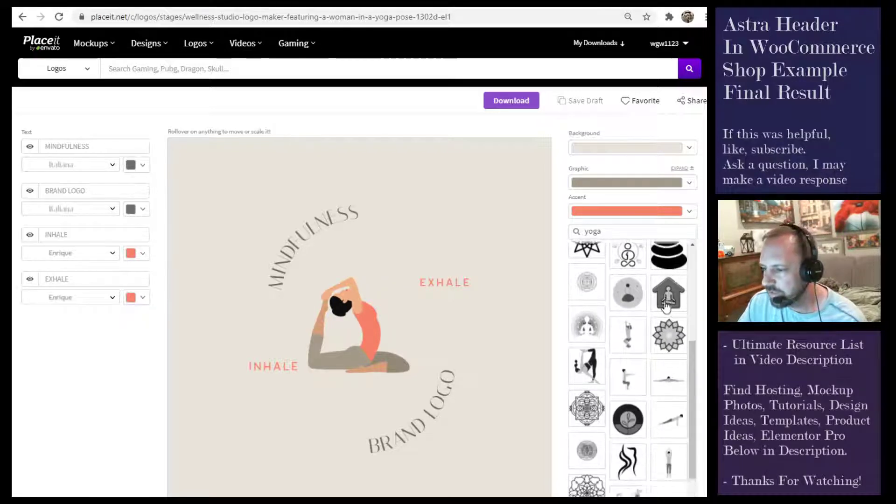
scroll(666, 306, "down", 3)
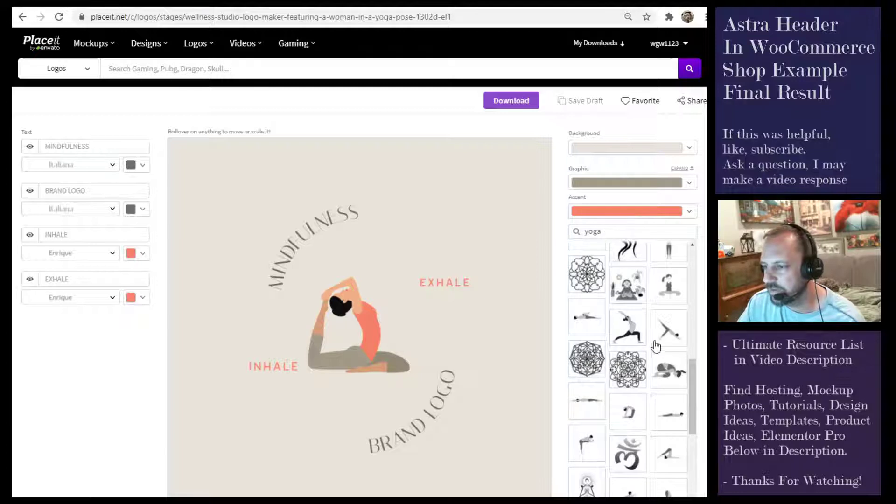
scroll(656, 343, "down", 4)
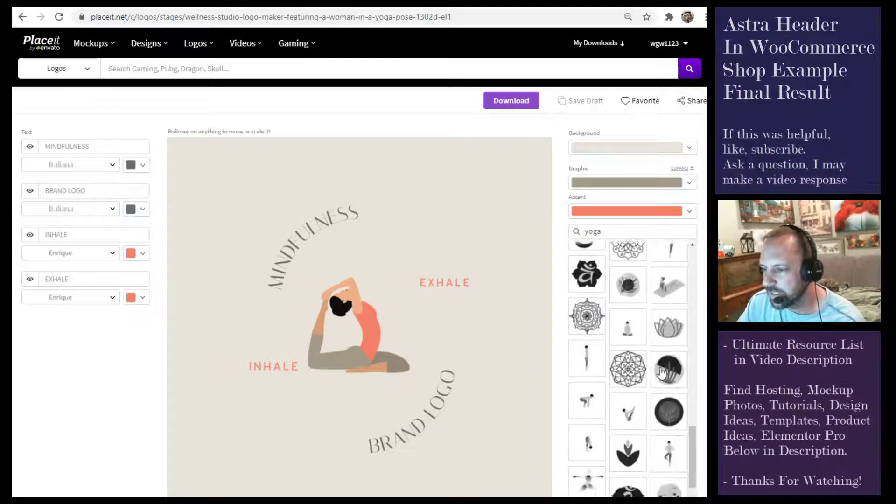
scroll(659, 371, "down", 5)
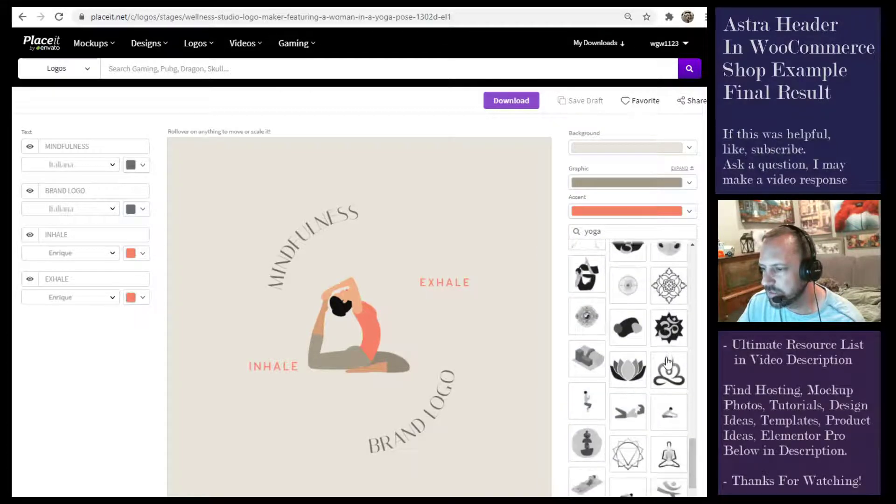
left_click(625, 373)
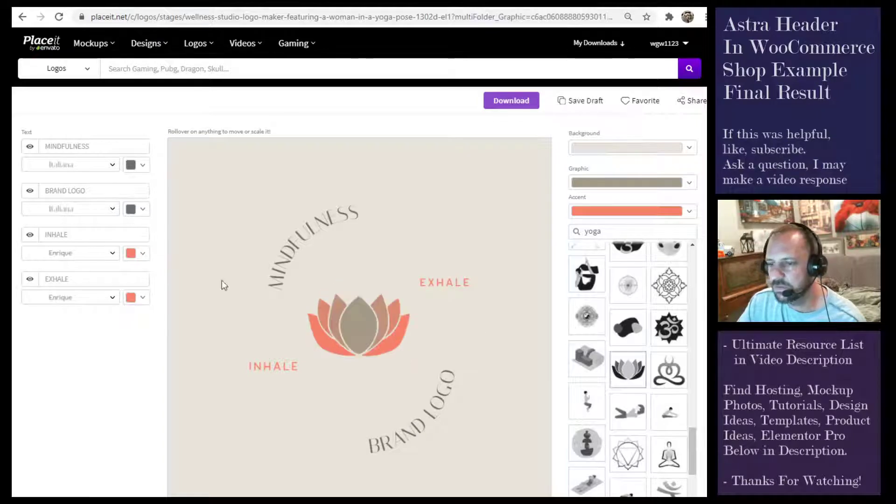
Swap the filled lotus for the outline lotus from the yoga icon results.
scroll(655, 308, "down", 5)
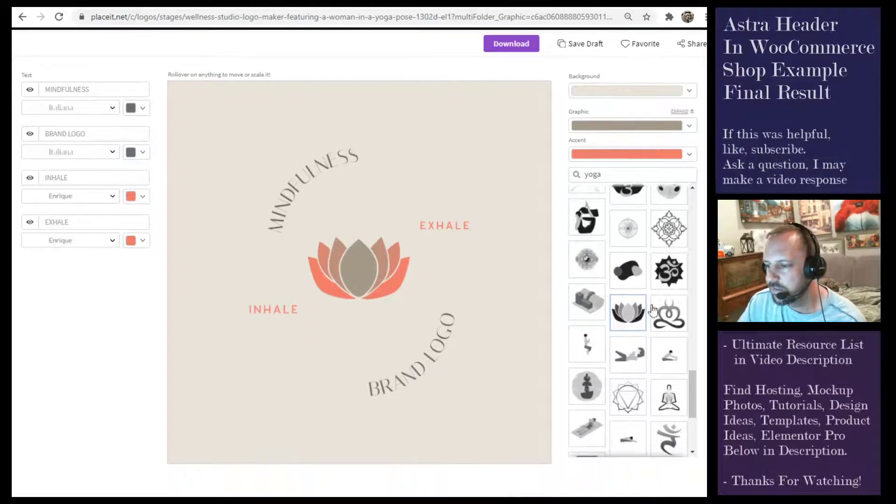
scroll(655, 305, "down", 5)
scroll(655, 306, "down", 4)
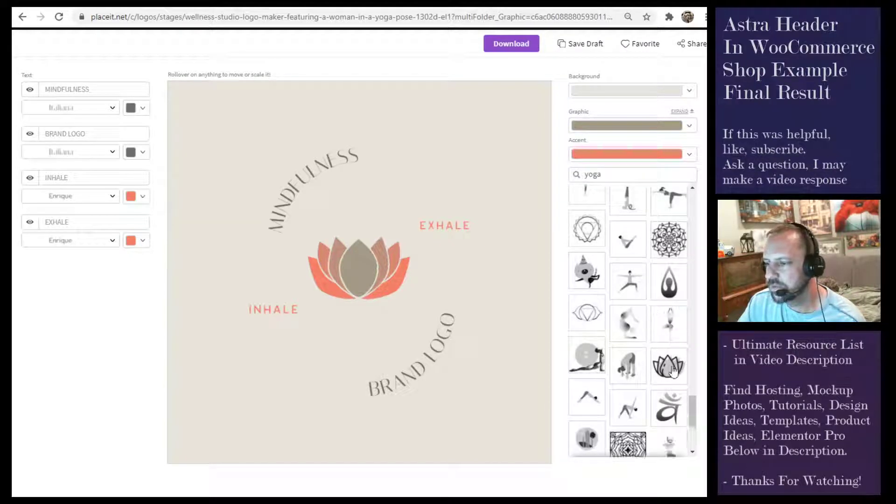
left_click(671, 370)
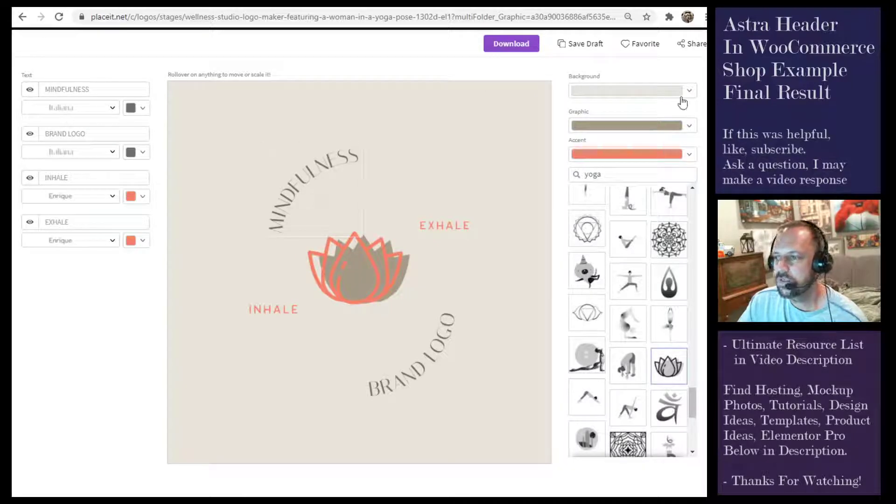
Make the logo background transparent.
left_click(632, 91)
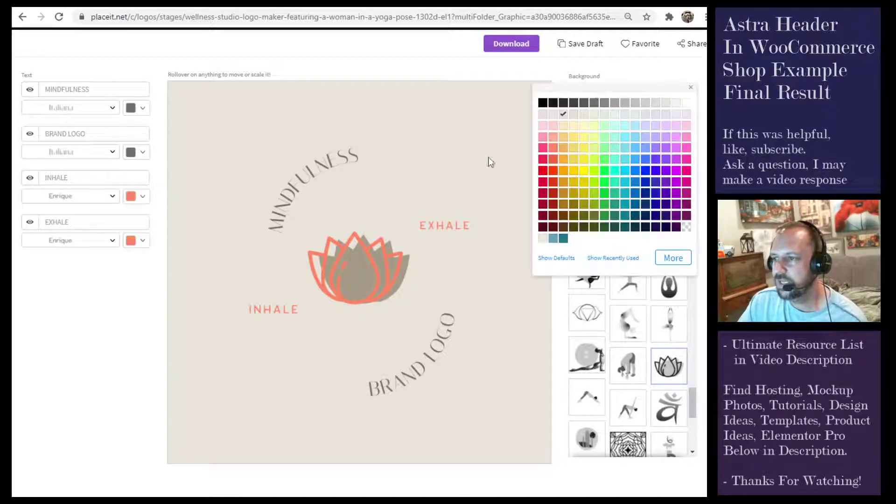
left_click(687, 228)
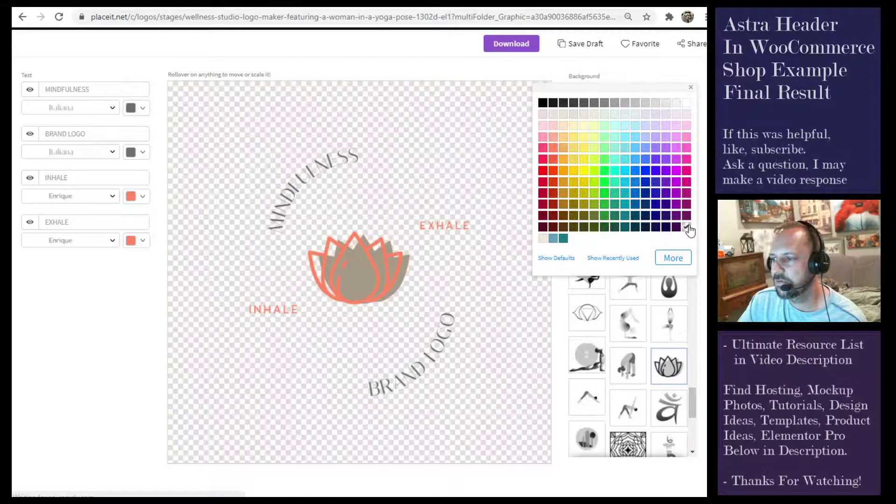
left_click(485, 190)
Hide the MINDFULNESS, BRAND LOGO, INHALE and EXHALE text and drag leftover text off the canvas.
left_click(30, 90)
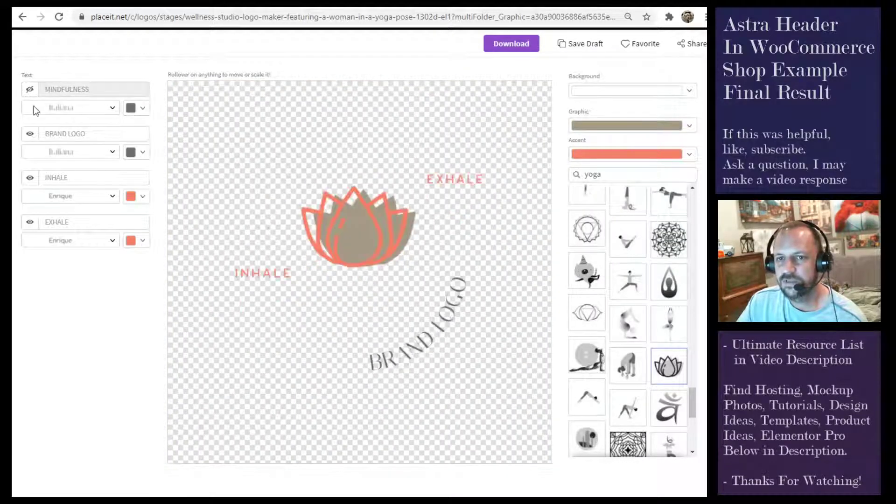
left_click(30, 134)
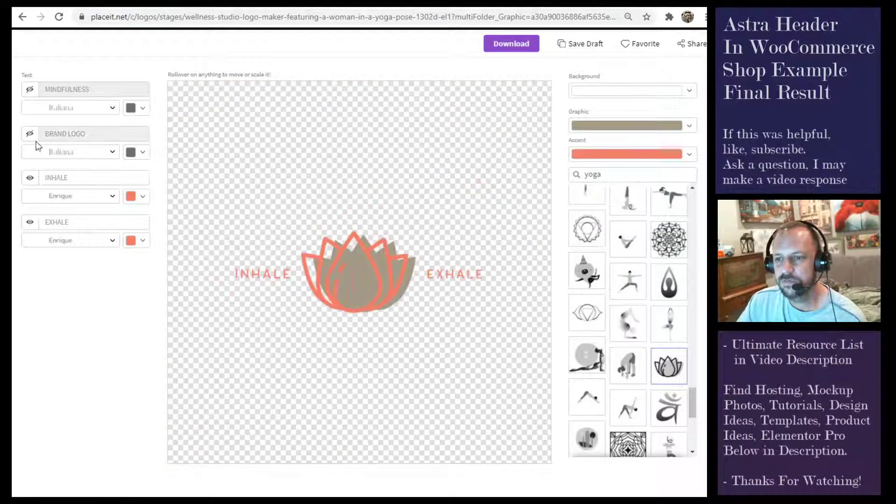
left_click(30, 178)
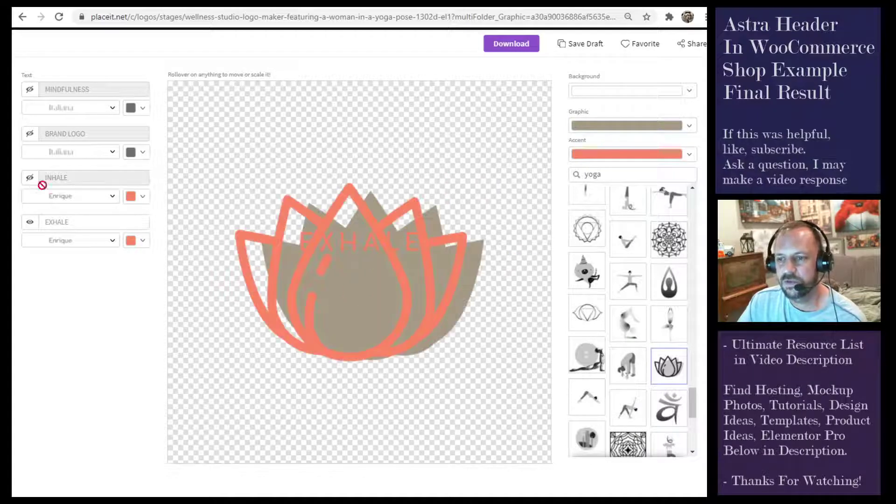
left_click(29, 224)
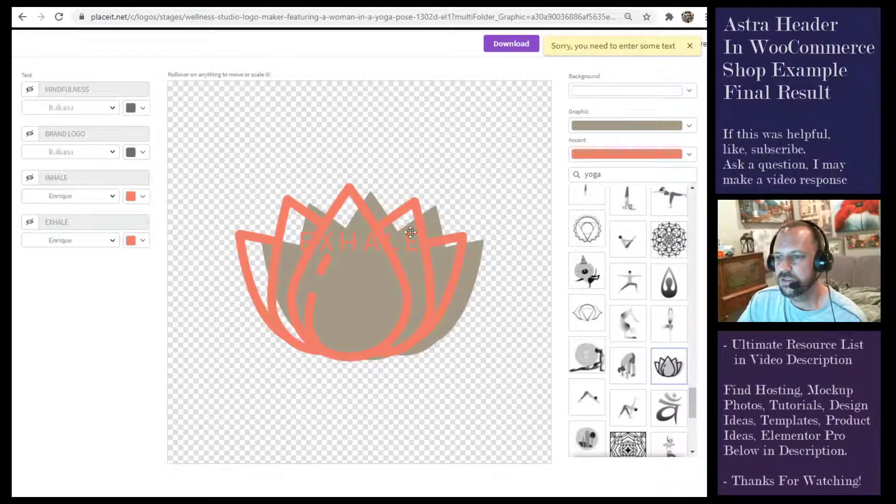
left_click_drag(355, 243, 567, 465)
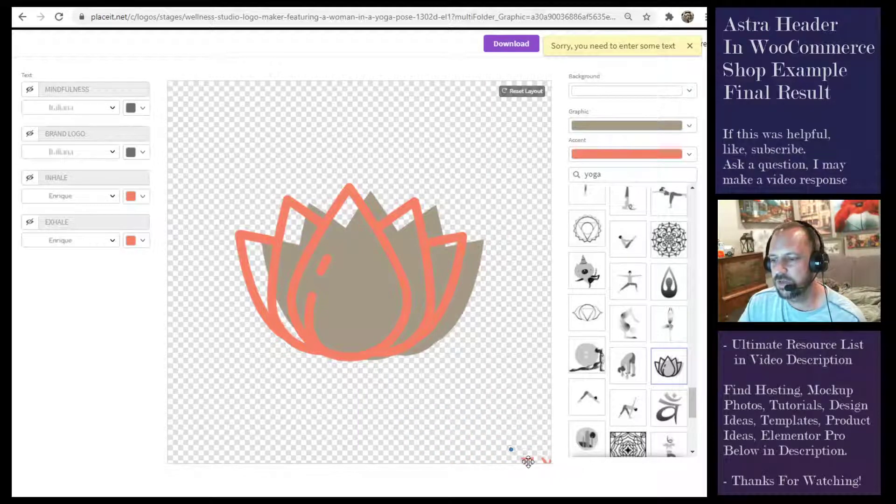
left_click_drag(545, 472, 543, 459)
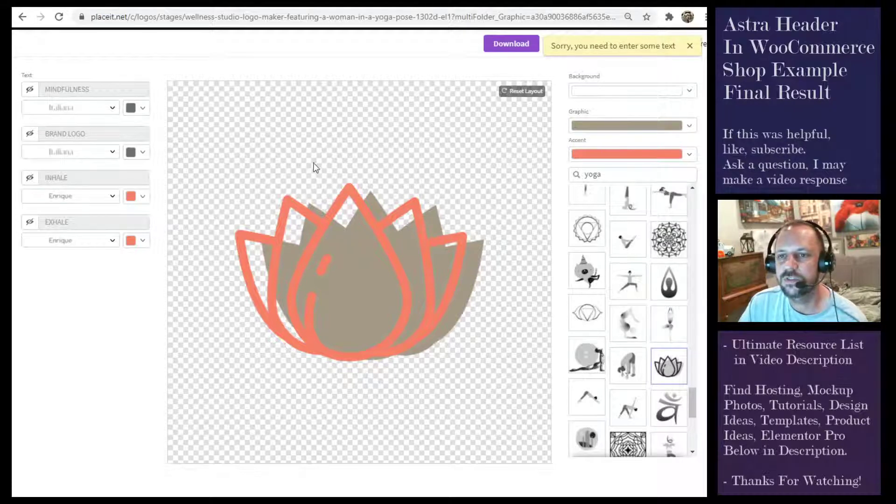
Open Placeit's T-shirt mockup generator from the Mockups menu and browse its grid.
scroll(317, 166, "up", 2)
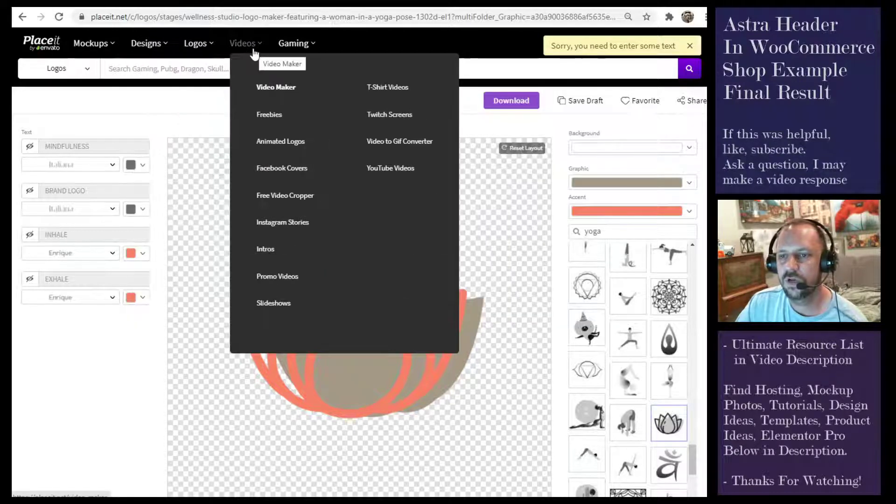
mouse_move(211, 54)
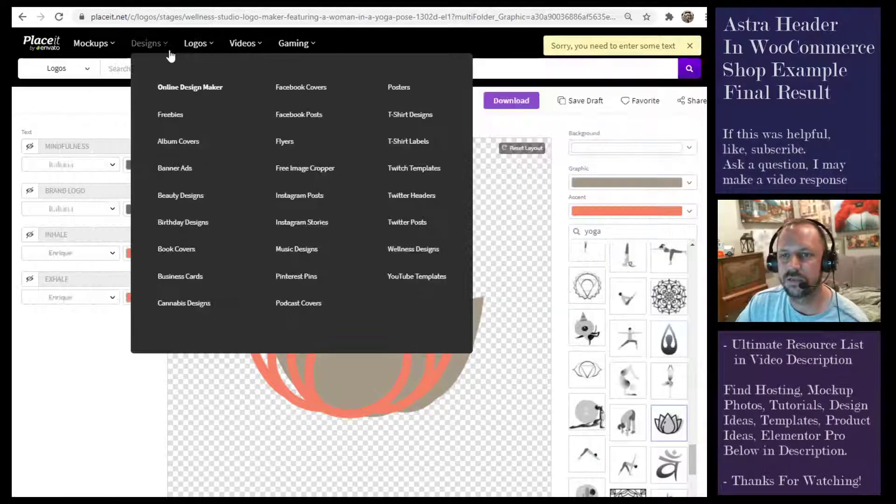
mouse_move(109, 55)
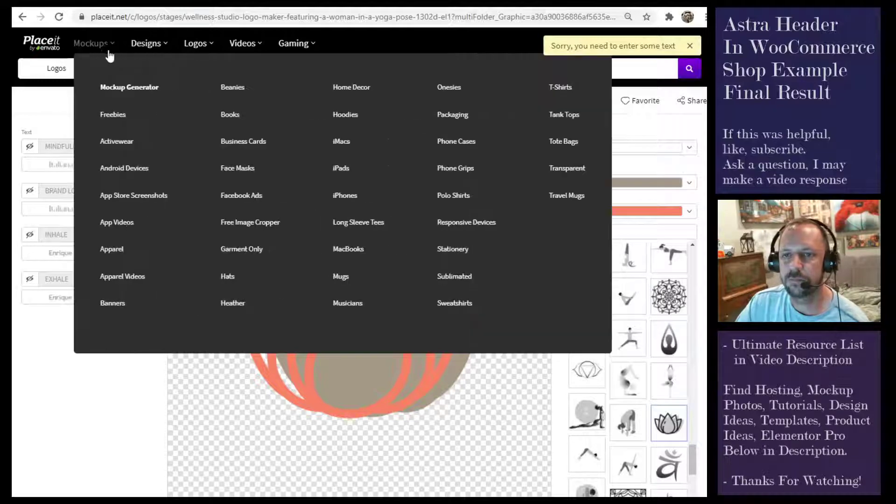
left_click(569, 90)
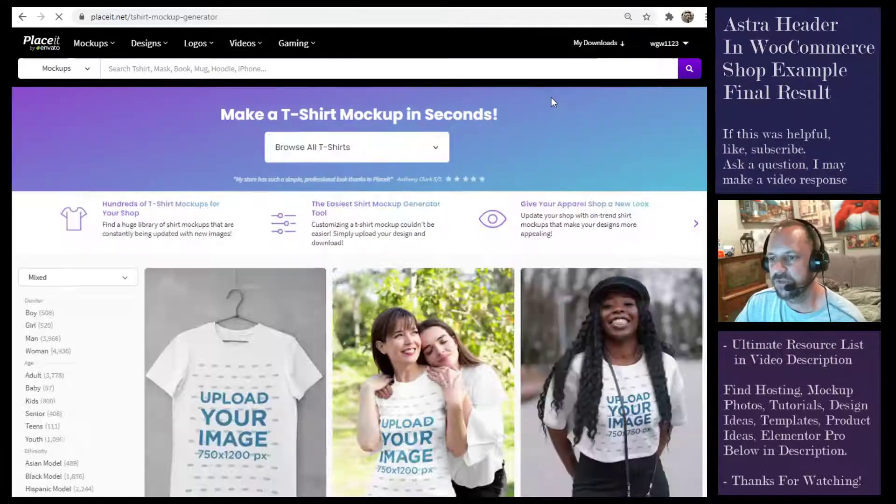
scroll(333, 320, "down", 4)
scroll(333, 320, "down", 5)
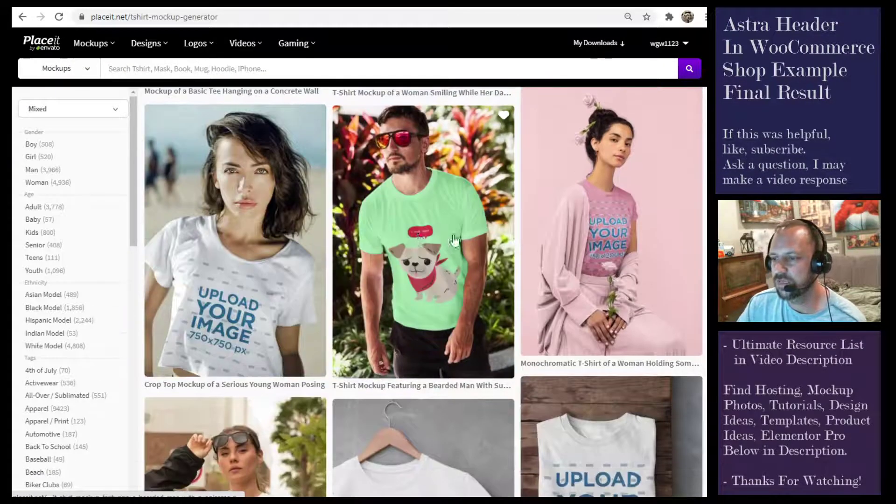
scroll(380, 169, "down", 2)
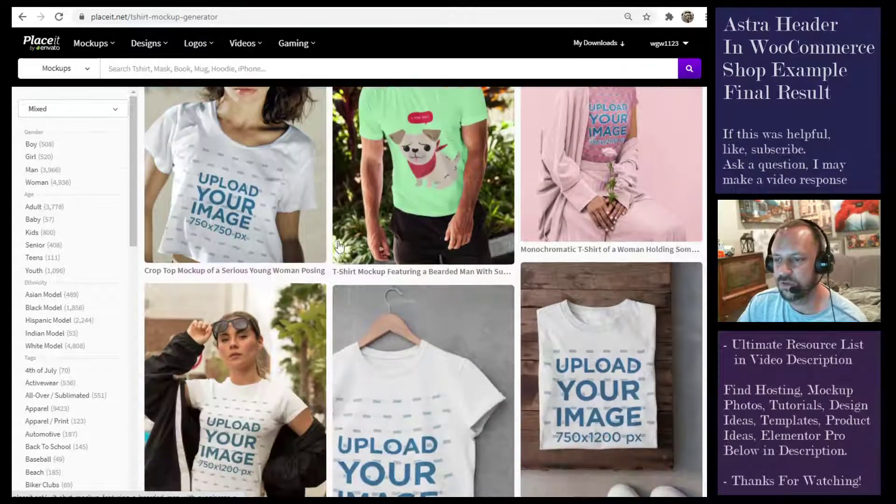
scroll(381, 170, "up", 2)
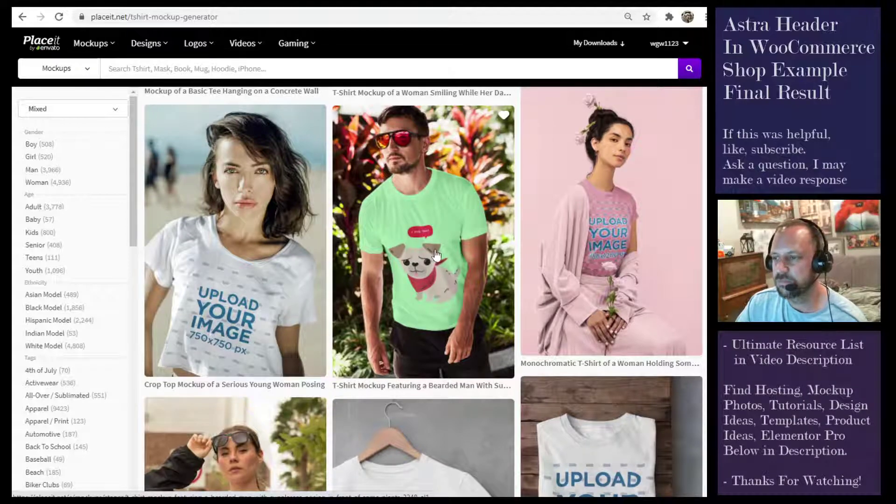
Back in the WordPress Customizer, publish the finished lotus-logo header.
scroll(437, 254, "down", 10)
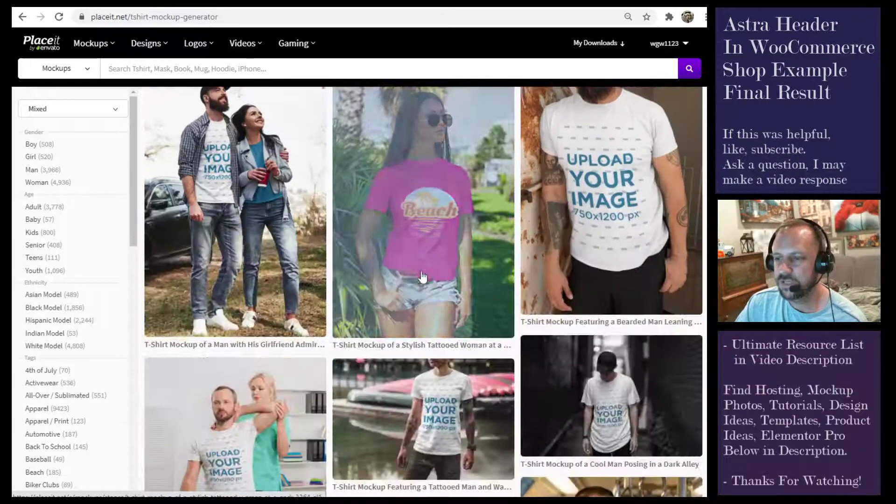
scroll(416, 273, "down", 2)
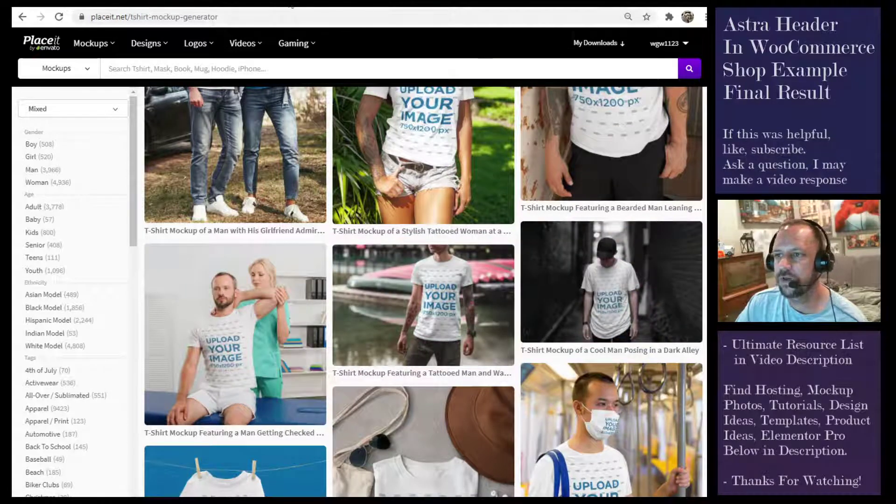
left_click(293, 6)
left_click(137, 41)
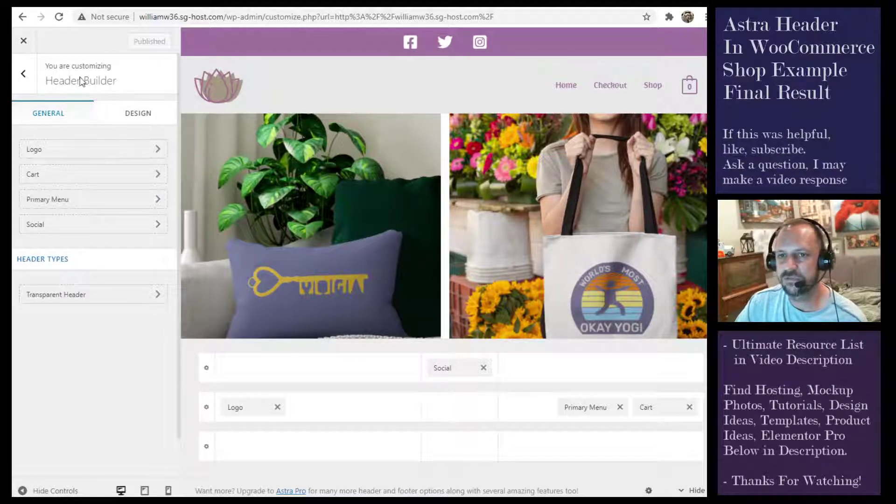
Close the Customizer and scroll the live homepage down to the copyright footer.
left_click(23, 41)
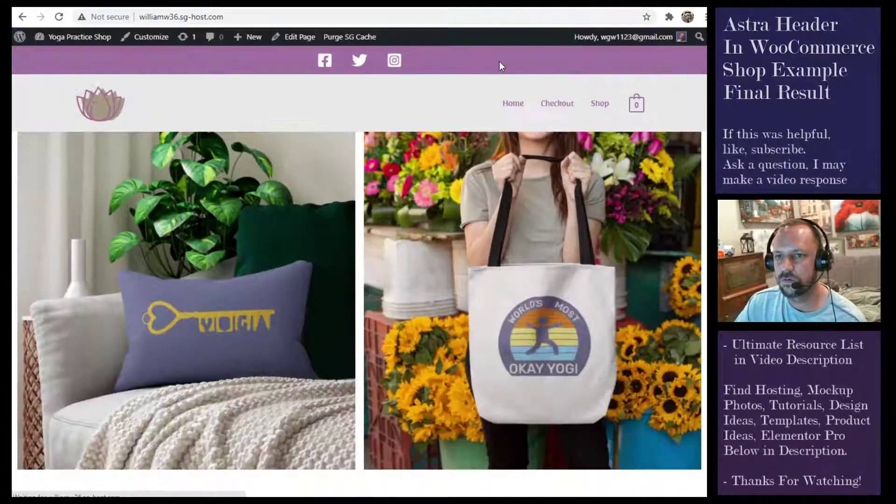
scroll(413, 194, "down", 6)
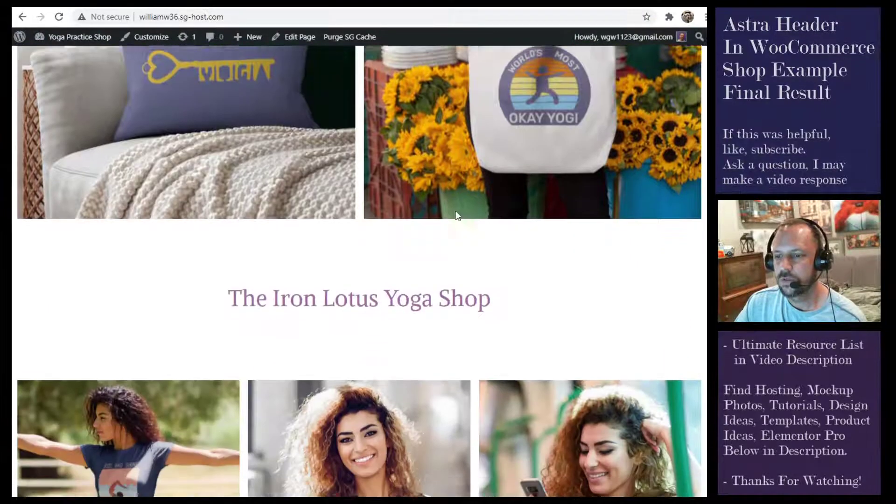
scroll(459, 216, "down", 5)
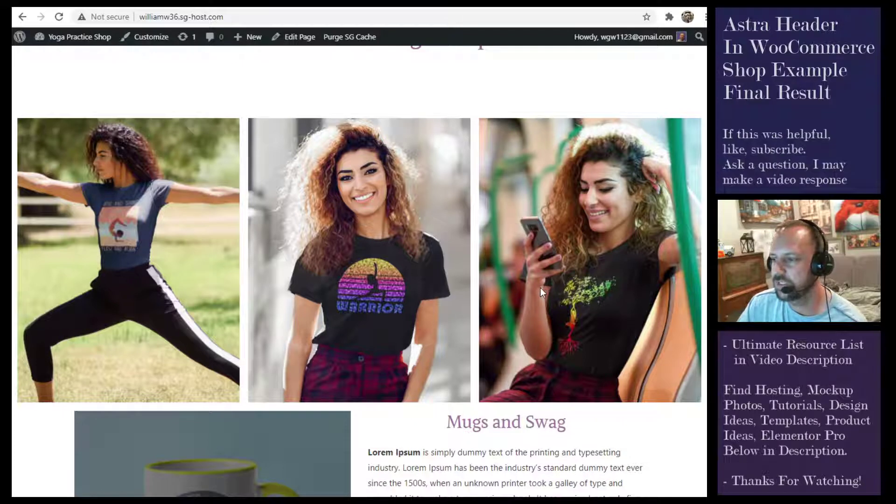
scroll(542, 286, "down", 7)
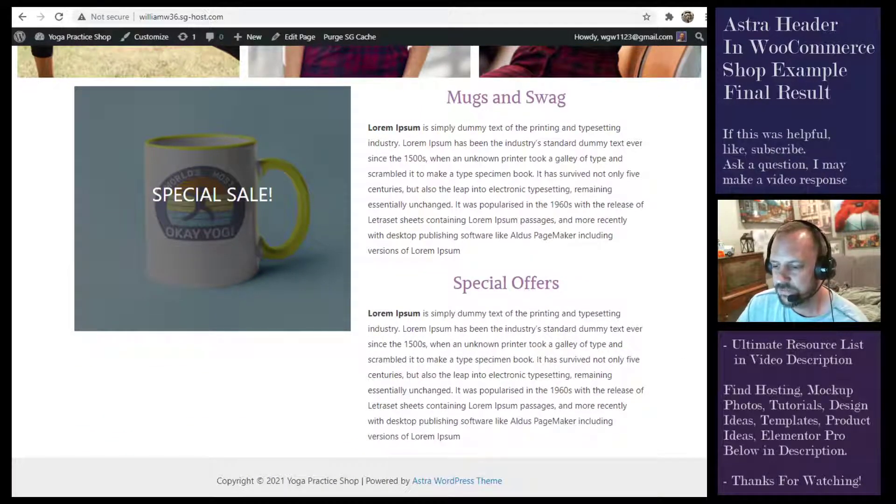
Switch to paint.net to show the thnksEnd.png 'Thanks For Watching' end card.
key("alt+Tab")
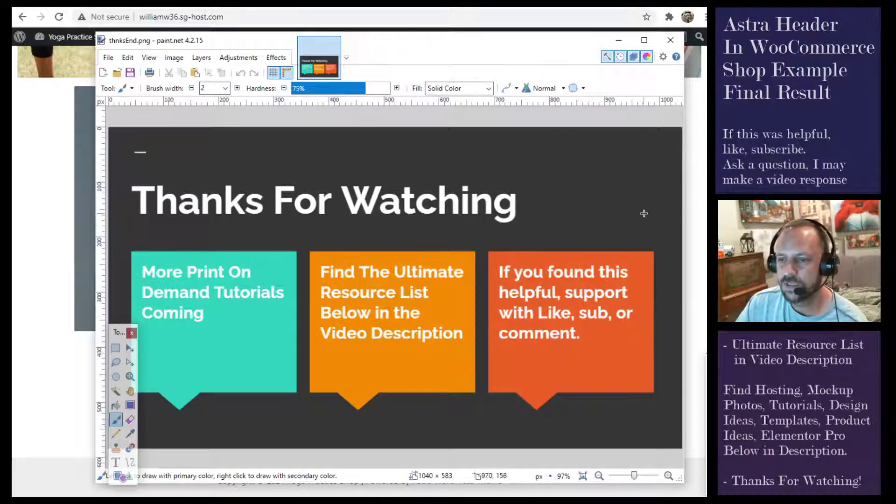